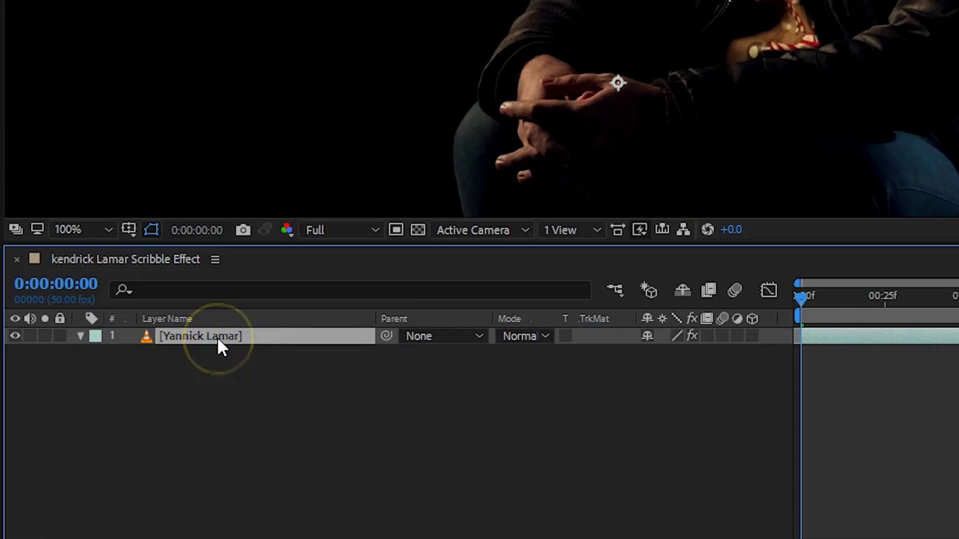
# - Deselect the seated man footage layer so nothing is selected in the timeline
pyautogui.click(218, 386)
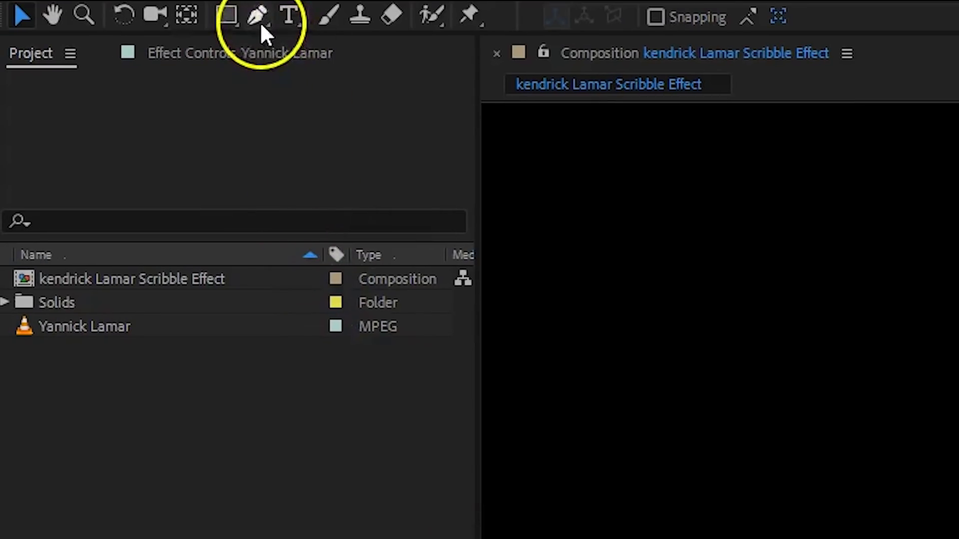
# - Draw a curved Pen path tracing the shoulder and outer arm, from neck to lower arm
pyautogui.click(261, 24)
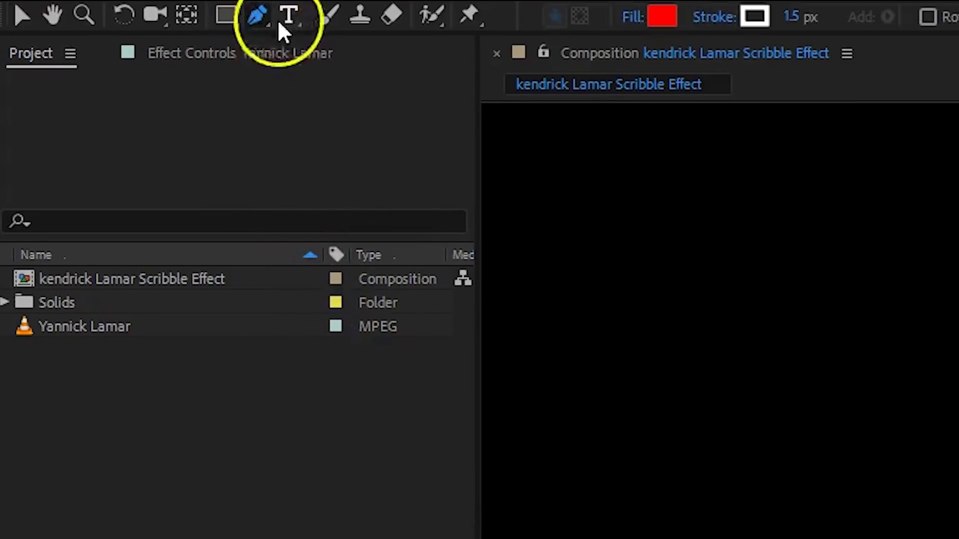
pyautogui.moveTo(616, 173); pyautogui.dragTo(629, 184)
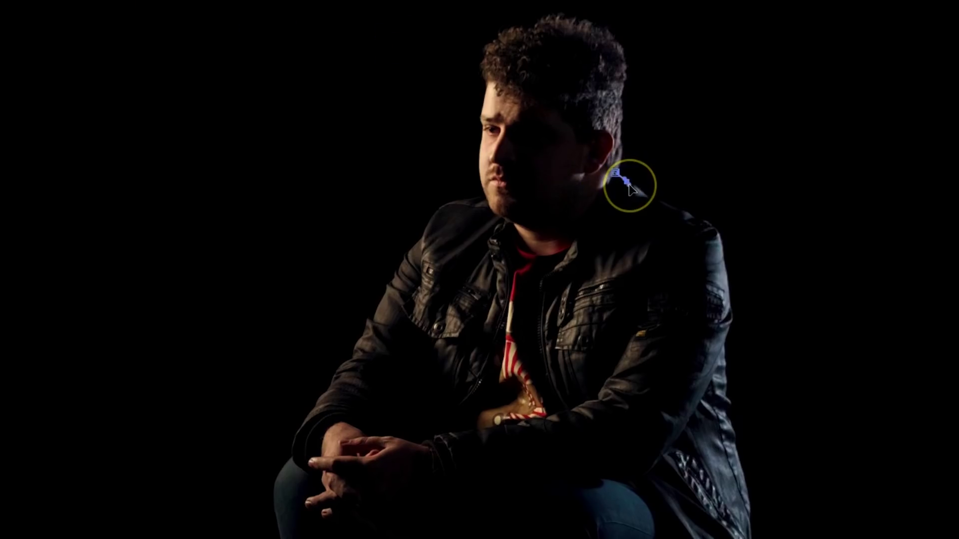
pyautogui.moveTo(728, 281); pyautogui.dragTo(731, 310)
pyautogui.moveTo(716, 369); pyautogui.dragTo(688, 421)
pyautogui.moveTo(624, 480); pyautogui.dragTo(606, 480)
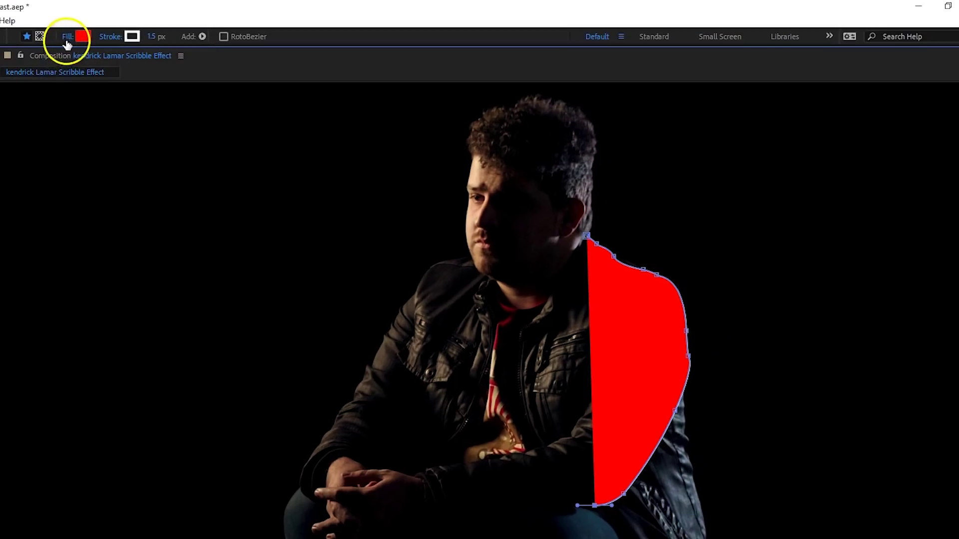
# - Set the shape's fill to None and its white stroke width to 4 px
pyautogui.click(67, 39)
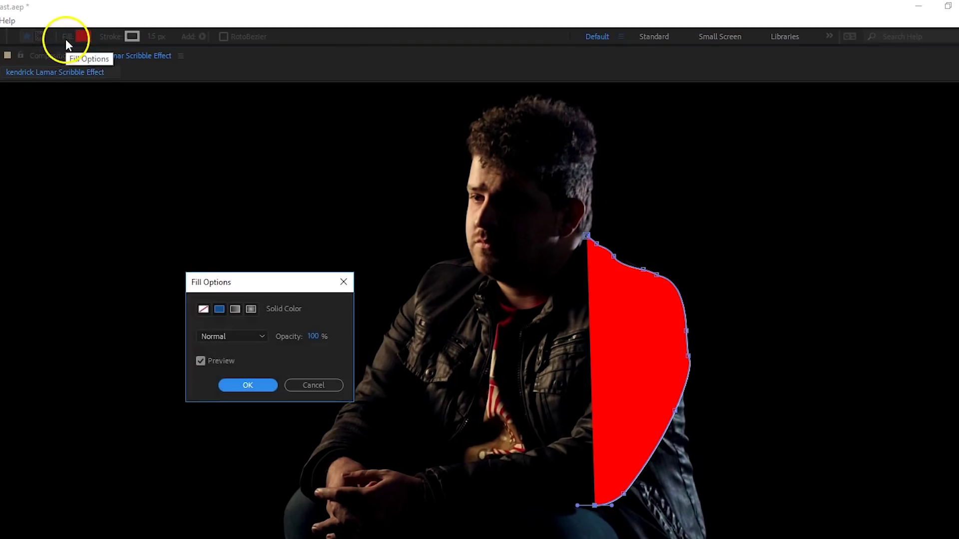
pyautogui.click(203, 309)
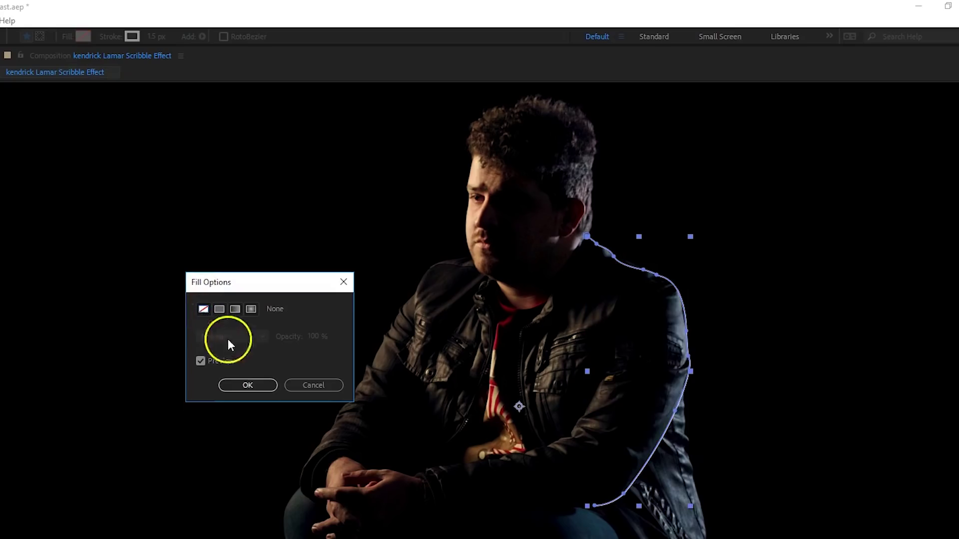
pyautogui.click(247, 386)
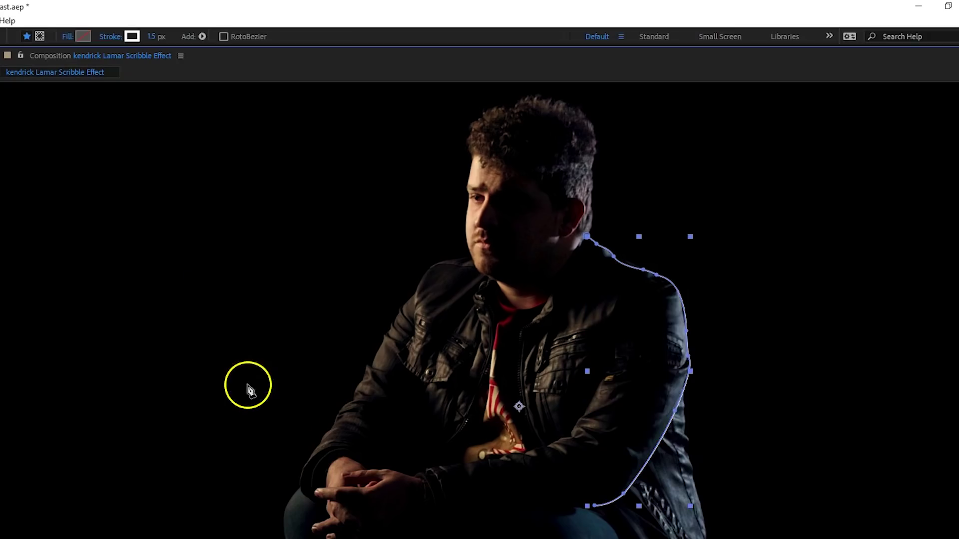
pyautogui.moveTo(157, 38)
pyautogui.mouseDown()
pyautogui.moveTo(172, 37)
pyautogui.moveTo(163, 43)
pyautogui.mouseUp()
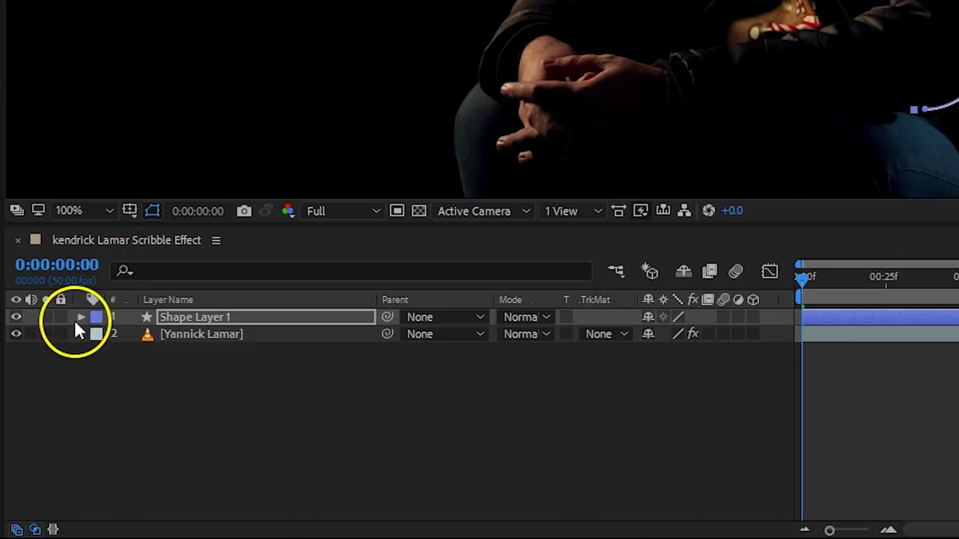
# - Add Trim Paths 1 to Shape Layer 1 and keyframe Start 0% and End 100% at frame zero
pyautogui.click(81, 318)
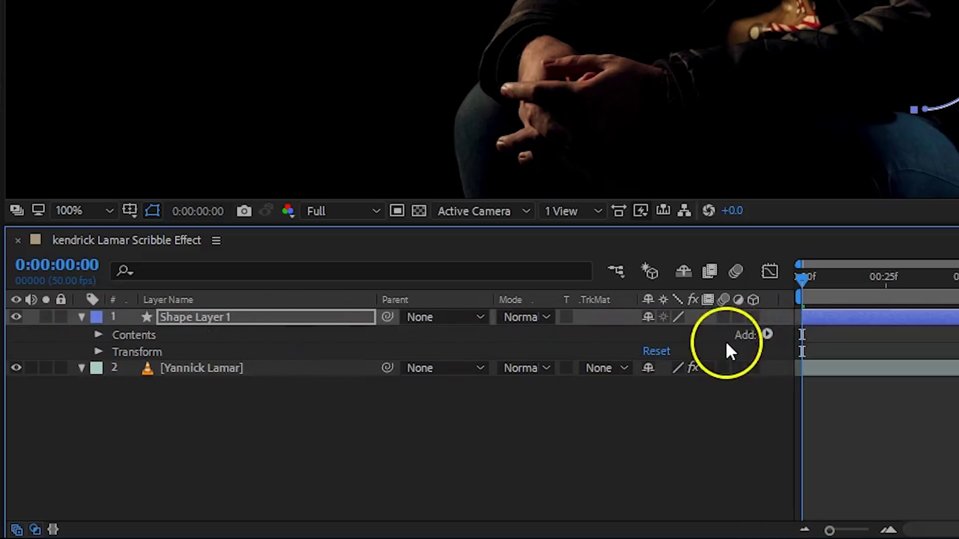
pyautogui.click(767, 334)
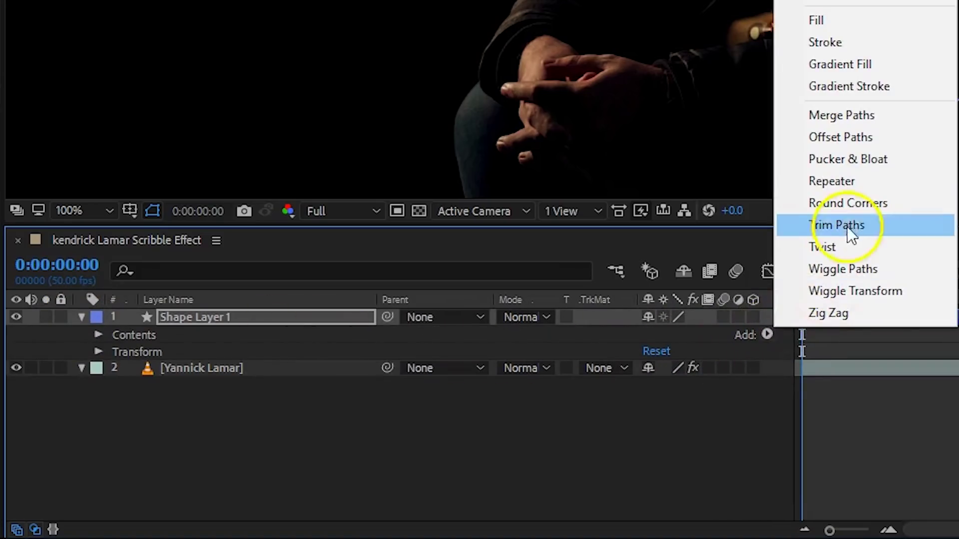
pyautogui.click(900, 223)
pyautogui.click(132, 386)
pyautogui.click(166, 403)
pyautogui.click(166, 420)
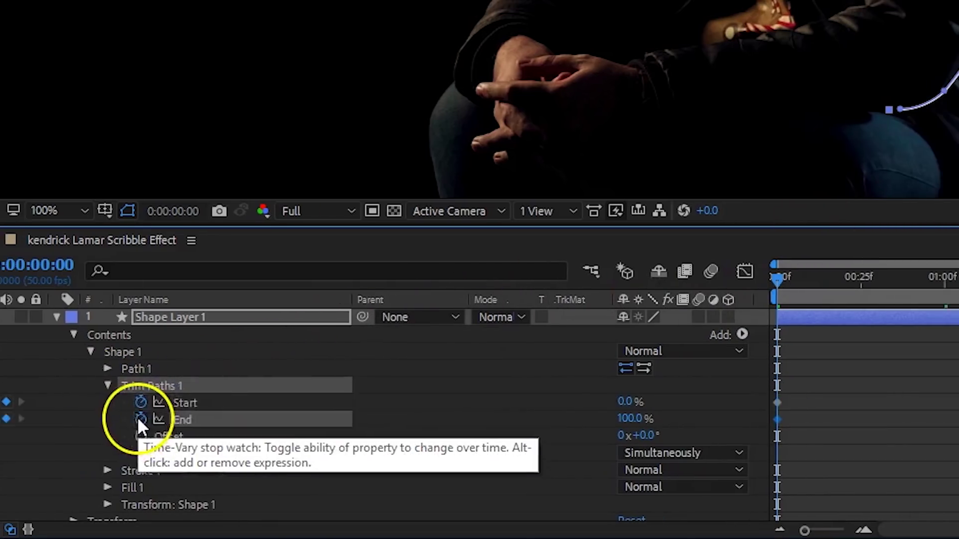
# - Keyframe End from 0% at frame 0 to 100% at 1 s, with Start keyframes offset later
pyautogui.moveTo(537, 420); pyautogui.dragTo(368, 423)
pyautogui.hotkey('shift', 'pagedown')
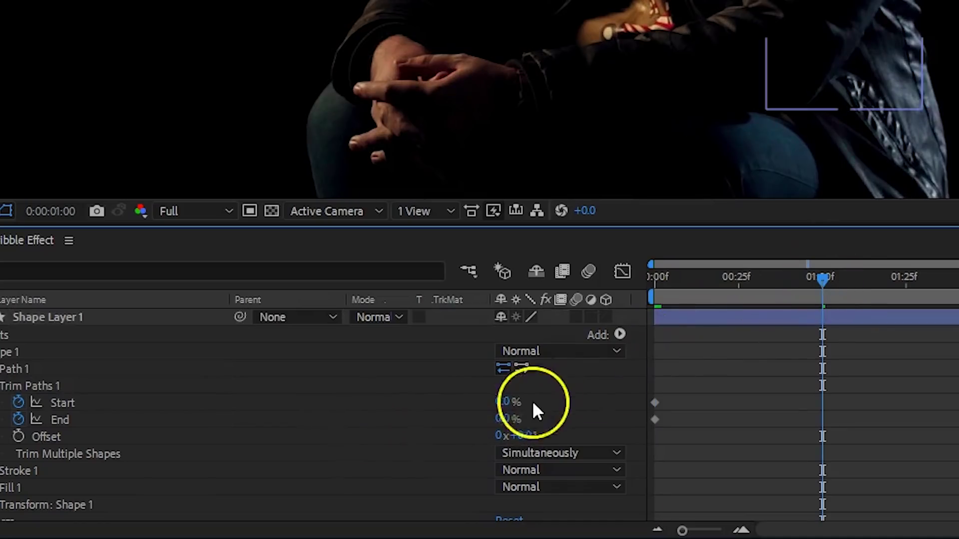
pyautogui.moveTo(515, 402); pyautogui.dragTo(589, 434)
pyautogui.moveTo(511, 420); pyautogui.dragTo(678, 402)
pyautogui.click(822, 419)
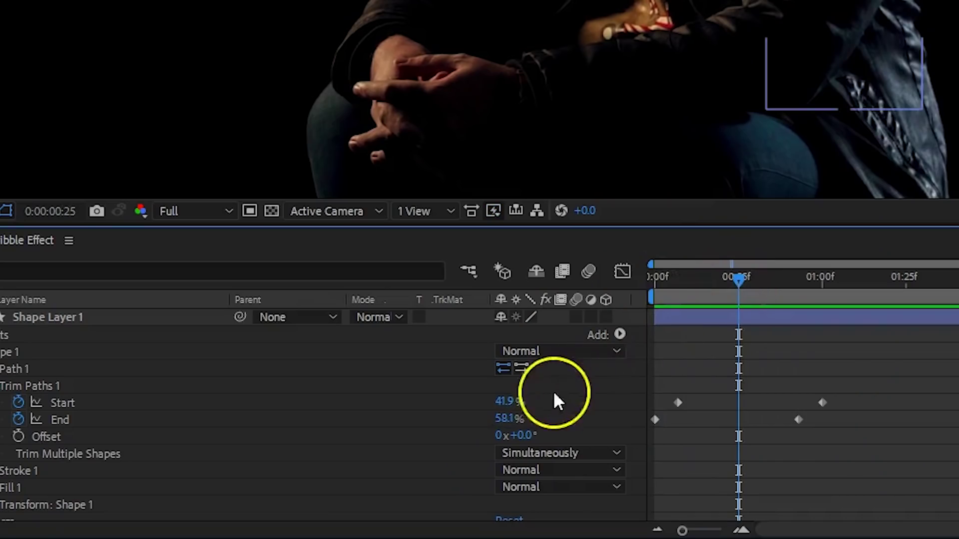
pyautogui.moveTo(503, 398); pyautogui.dragTo(525, 428)
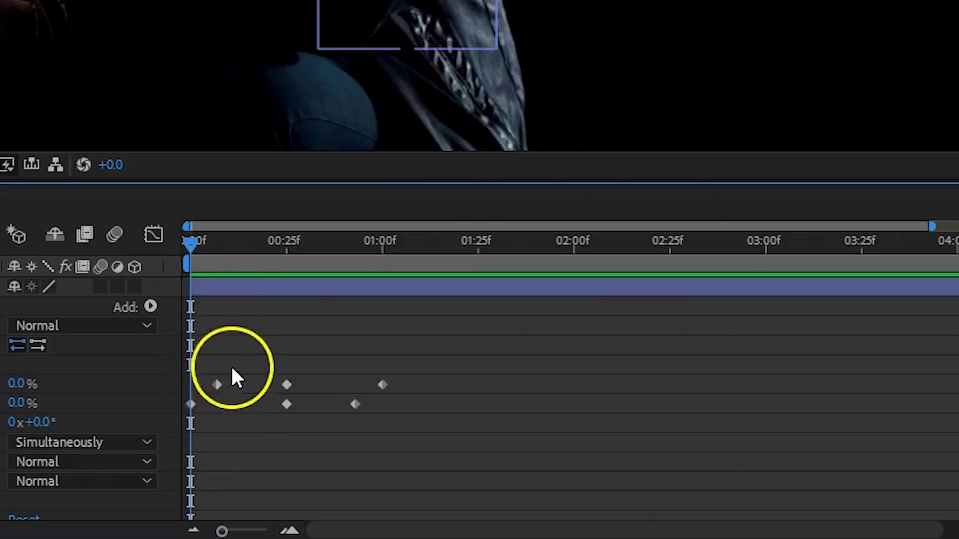
# - Apply Easy Ease Out to the first two Trim Paths keyframes
pyautogui.moveTo(231, 367); pyautogui.dragTo(182, 415)
pyautogui.rightClick(216, 385)
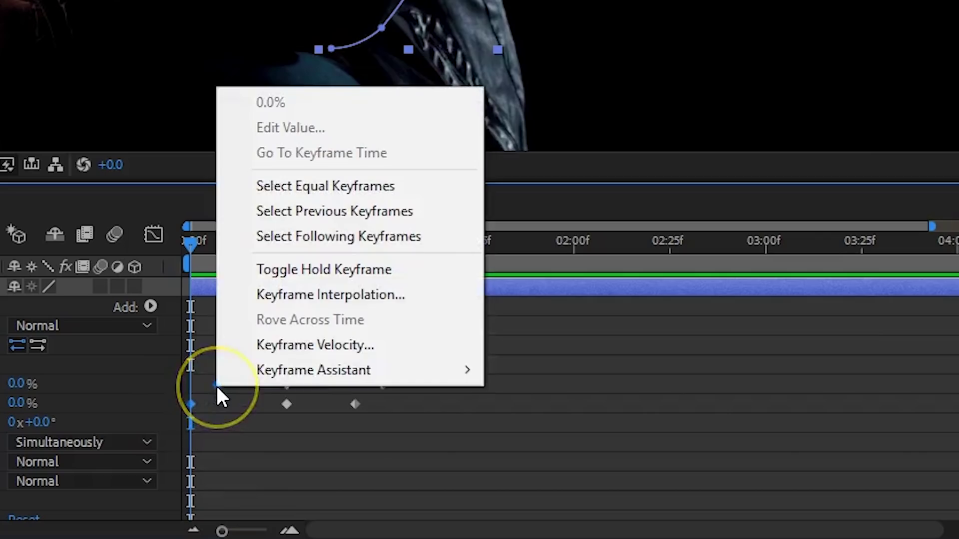
pyautogui.moveTo(253, 370)
pyautogui.click(610, 269)
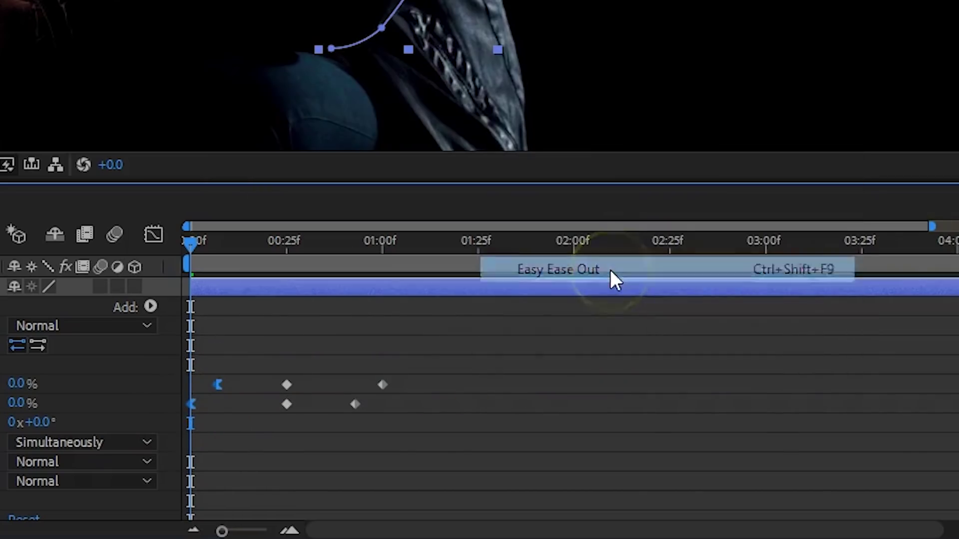
# - Apply Easy Ease In to the later Trim Paths keyframes
pyautogui.moveTo(463, 364); pyautogui.dragTo(351, 401)
pyautogui.rightClick(352, 402)
pyautogui.moveTo(414, 392)
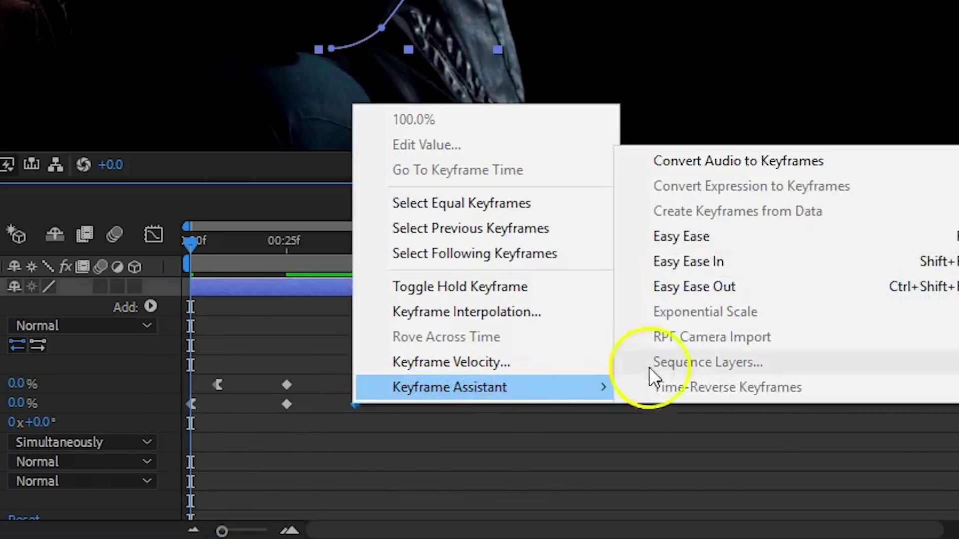
pyautogui.click(727, 259)
pyautogui.rightClick(288, 403)
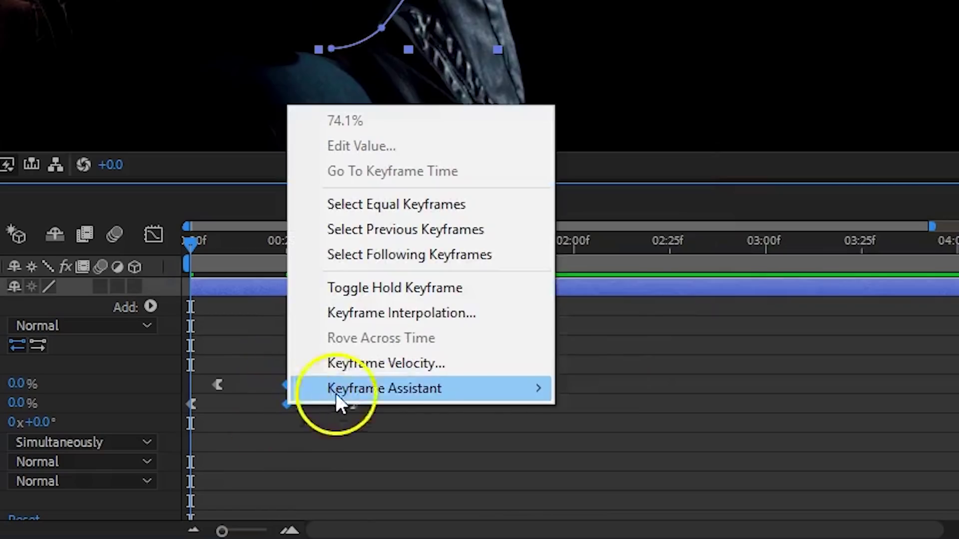
pyautogui.moveTo(567, 396)
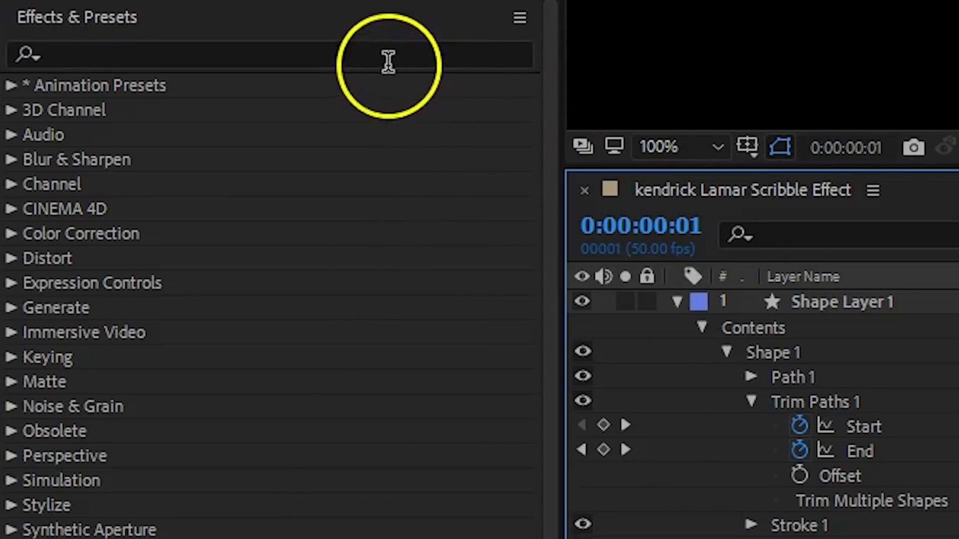
# - Apply Glow to Shape Layer 1 and enlarge its Glow Radius to 15
pyautogui.click(389, 55)
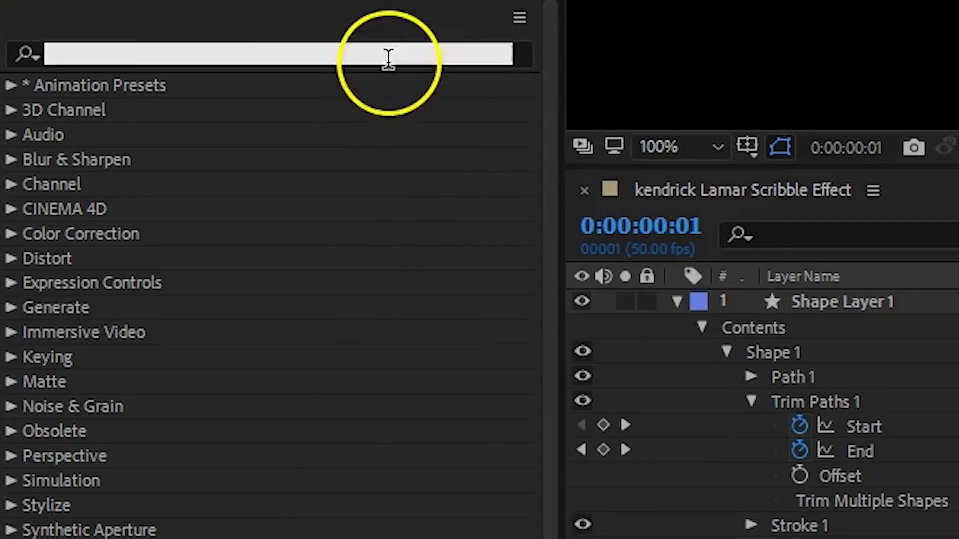
pyautogui.write('glo')
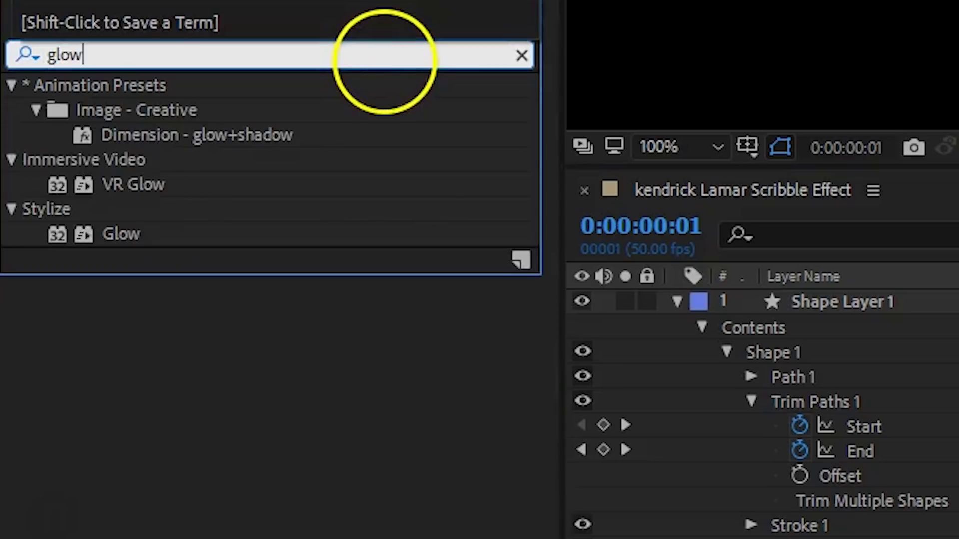
pyautogui.write('w')
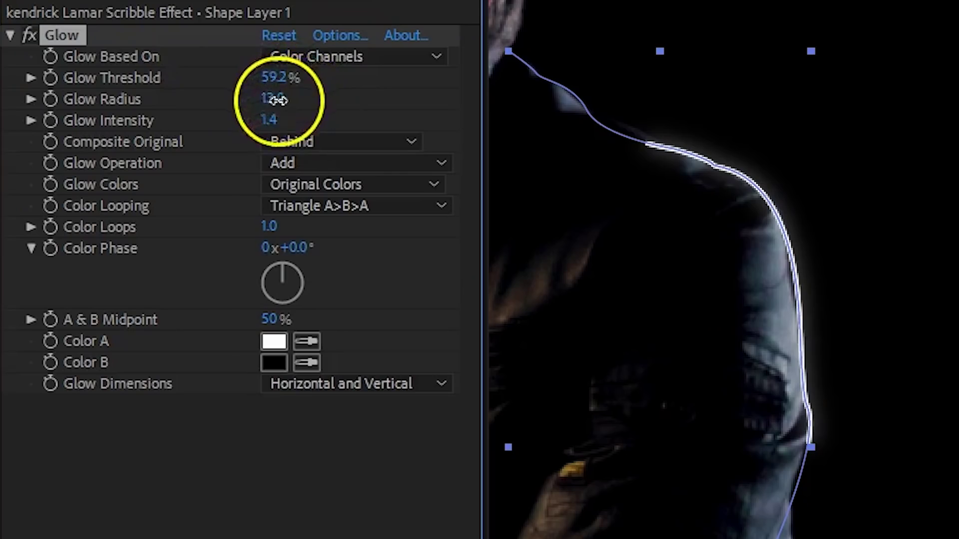
pyautogui.moveTo(278, 97); pyautogui.dragTo(229, 104)
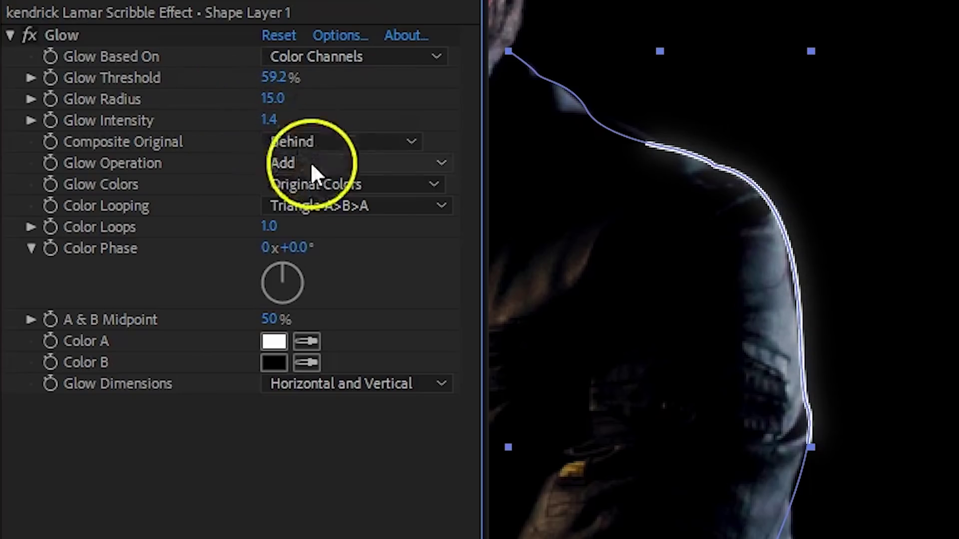
# - Set Glow Colors to A & B Colors, with a peach Color A and white (FFFFFF) Color B
pyautogui.click(339, 184)
pyautogui.click(412, 237)
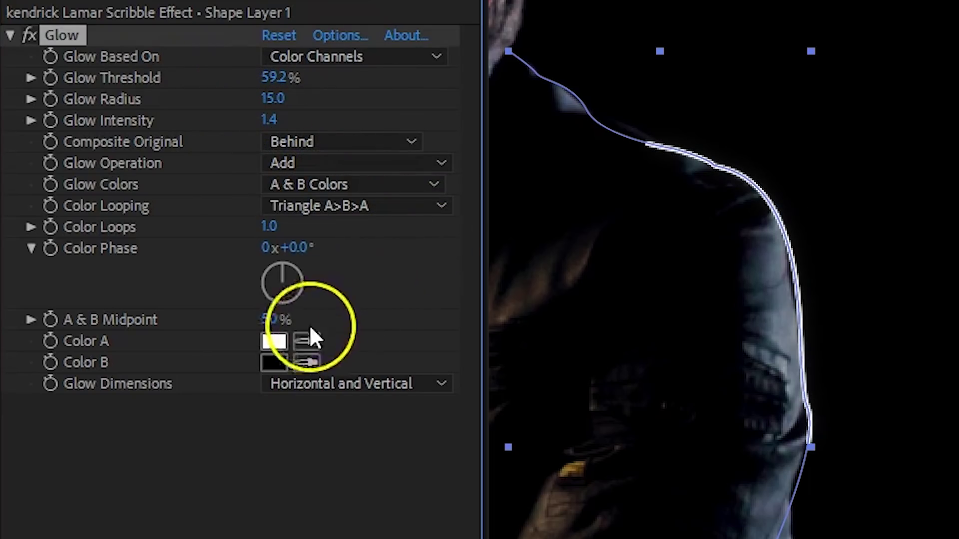
pyautogui.click(274, 341)
pyautogui.click(234, 106)
pyautogui.click(768, 99)
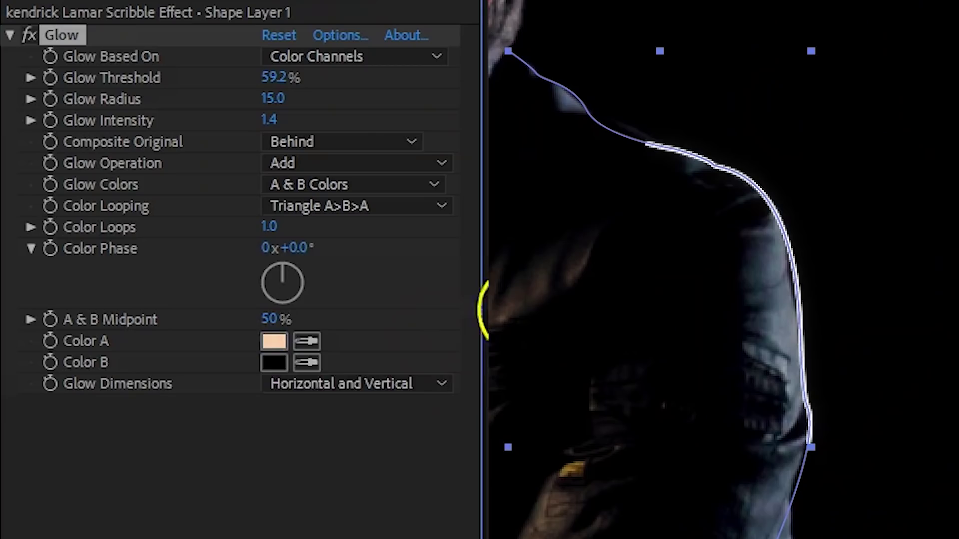
pyautogui.click(283, 364)
pyautogui.moveTo(124, 285); pyautogui.dragTo(128, 93)
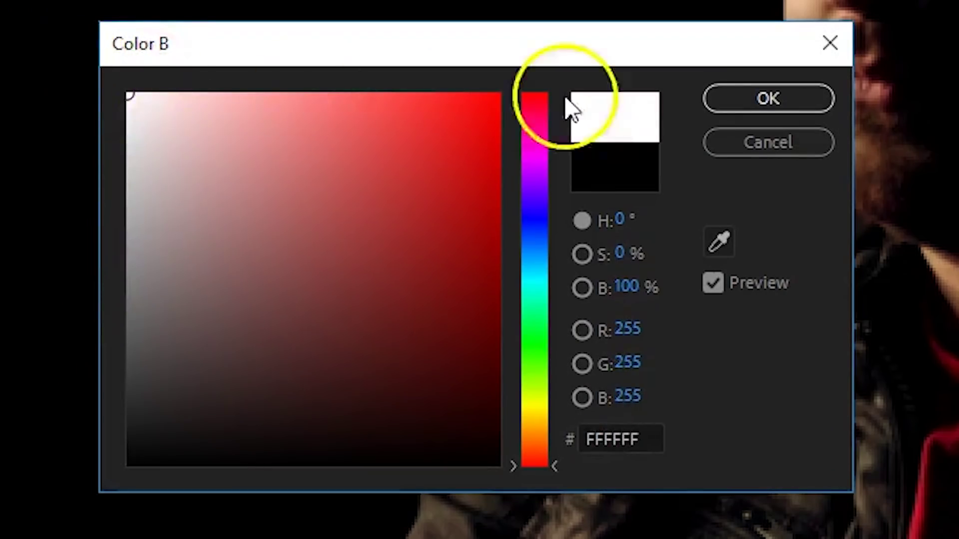
pyautogui.click(768, 99)
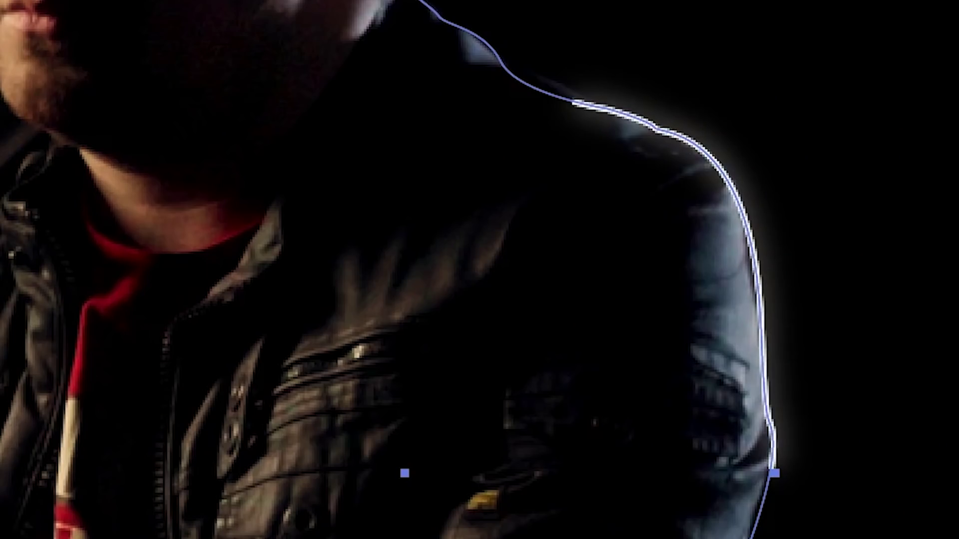
pyautogui.write('gradient ramp')
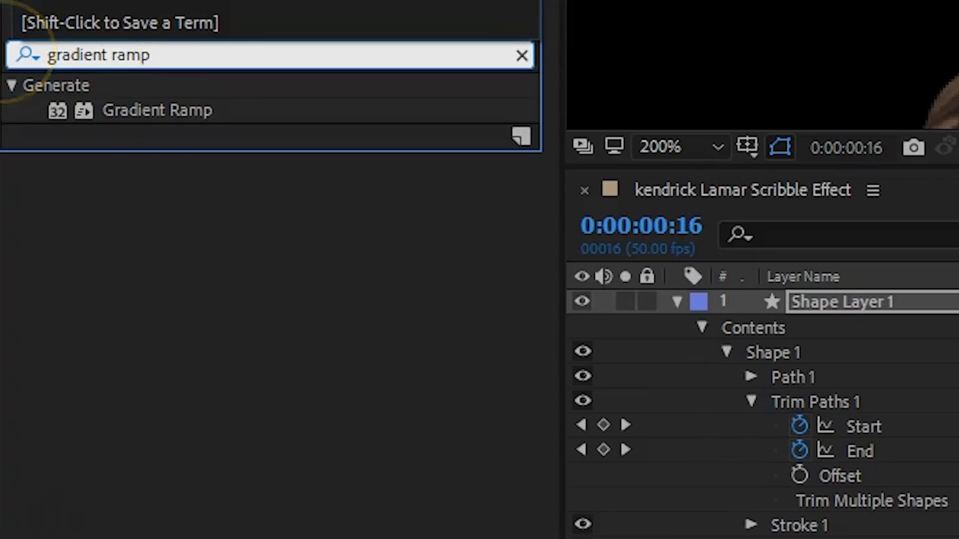
# - Apply Gradient Ramp with a white Start Color and a sampled peach End Color F6D0AF
pyautogui.click(168, 118)
pyautogui.doubleClick(169, 118)
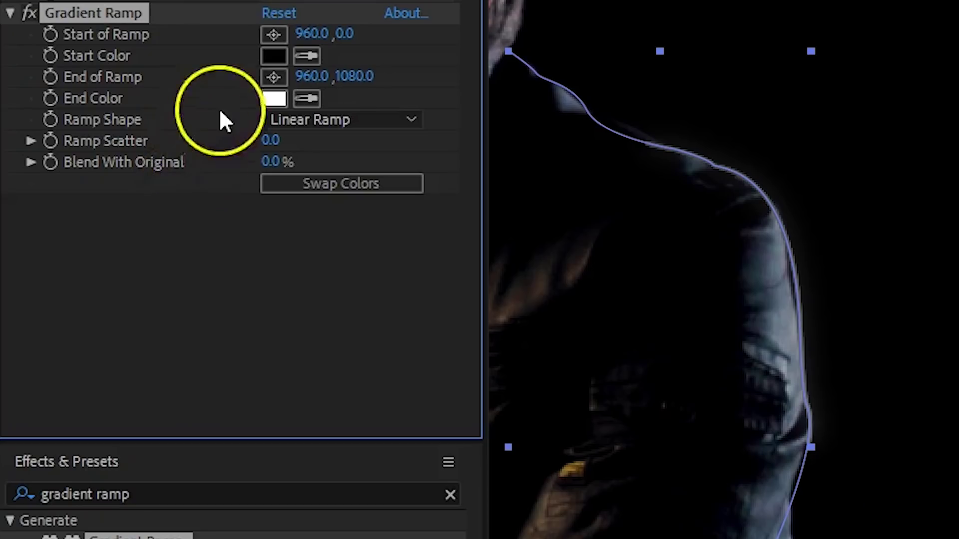
pyautogui.click(267, 56)
pyautogui.moveTo(161, 180); pyautogui.dragTo(127, 93)
pyautogui.click(739, 100)
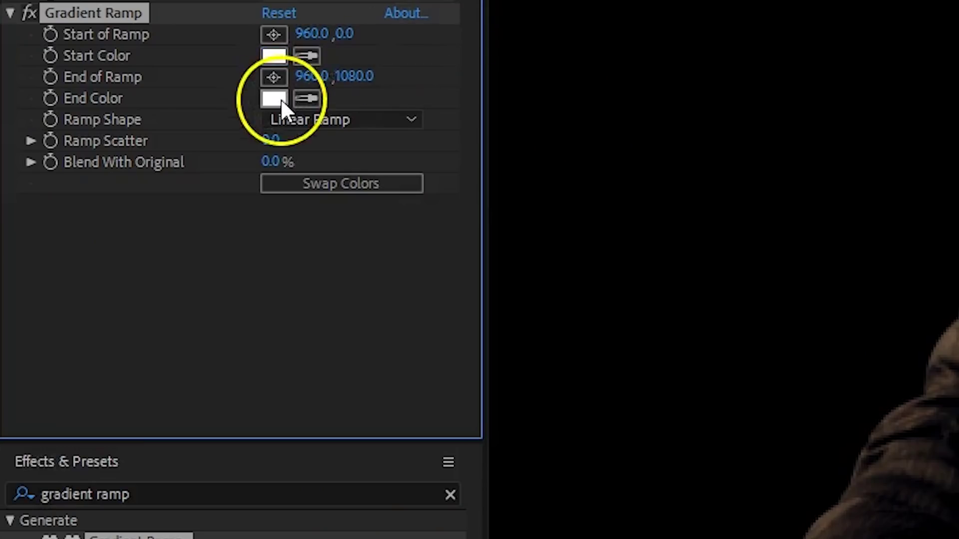
pyautogui.click(275, 99)
pyautogui.click(717, 240)
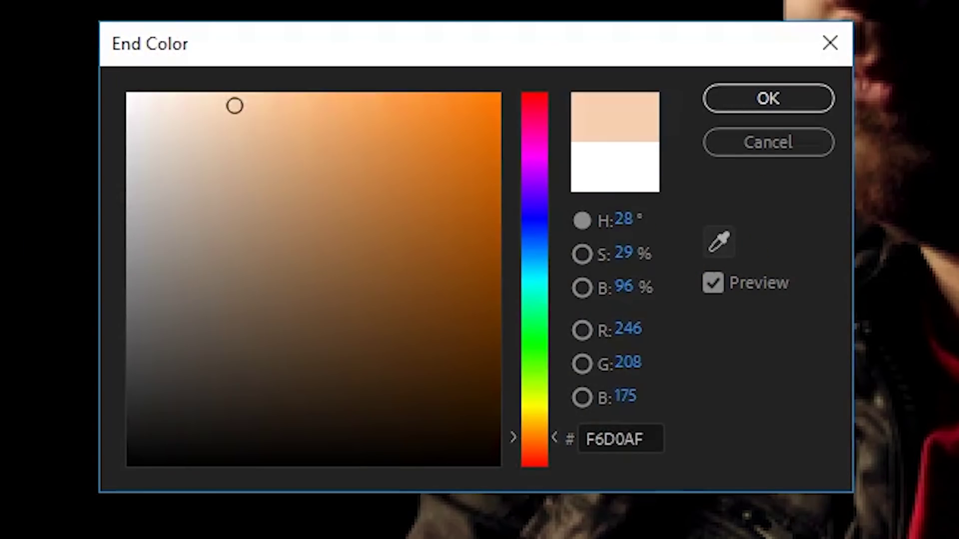
pyautogui.click(723, 101)
# - Place the ramp's Start near the neck and End lower on the shoulder (1070.5,271 to 1148.5,578)
pyautogui.click(273, 76)
pyautogui.click(643, 70)
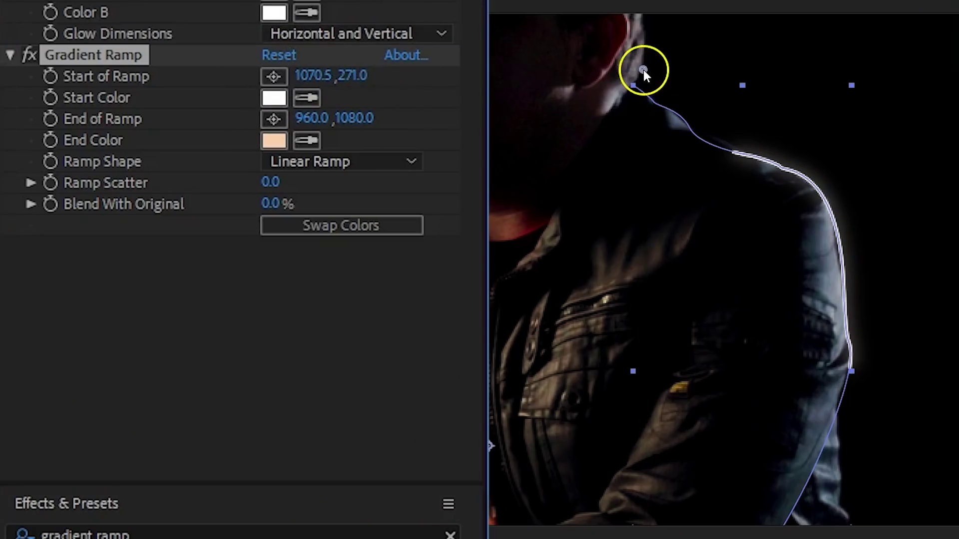
pyautogui.click(273, 118)
pyautogui.click(755, 498)
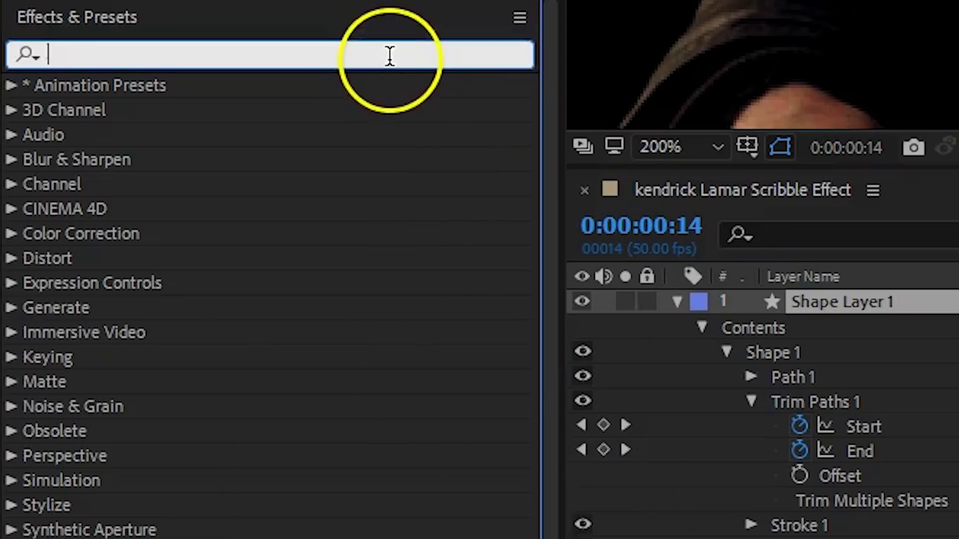
# - Apply Roughen Edges with Border 2.20, Scale 149 and Edge Sharpness 0.16
pyautogui.write('roughen ed')
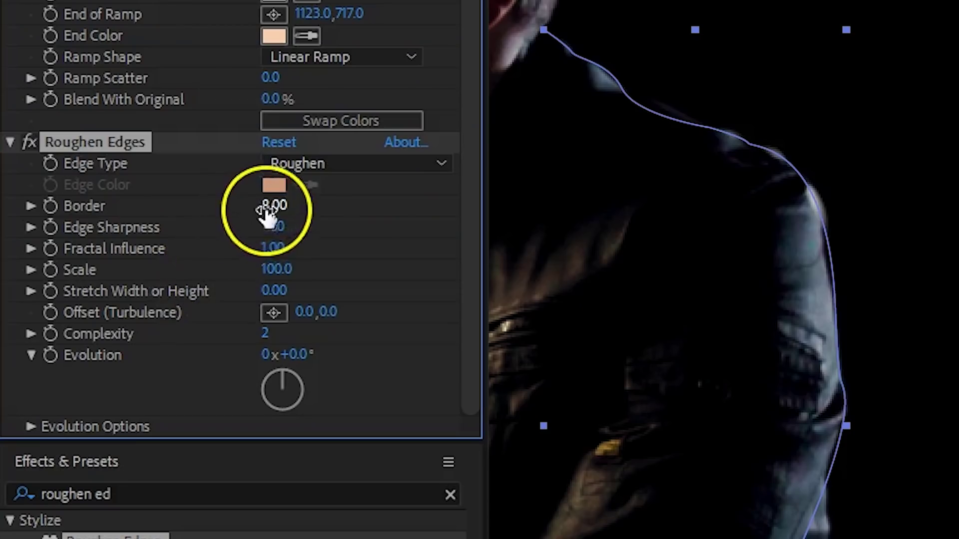
pyautogui.moveTo(271, 203); pyautogui.dragTo(185, 200)
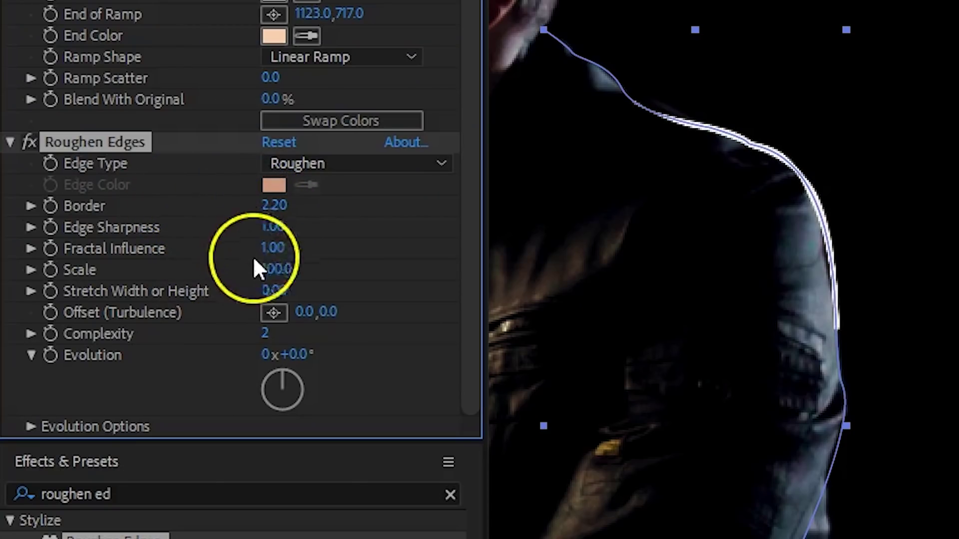
pyautogui.moveTo(254, 260); pyautogui.dragTo(336, 264)
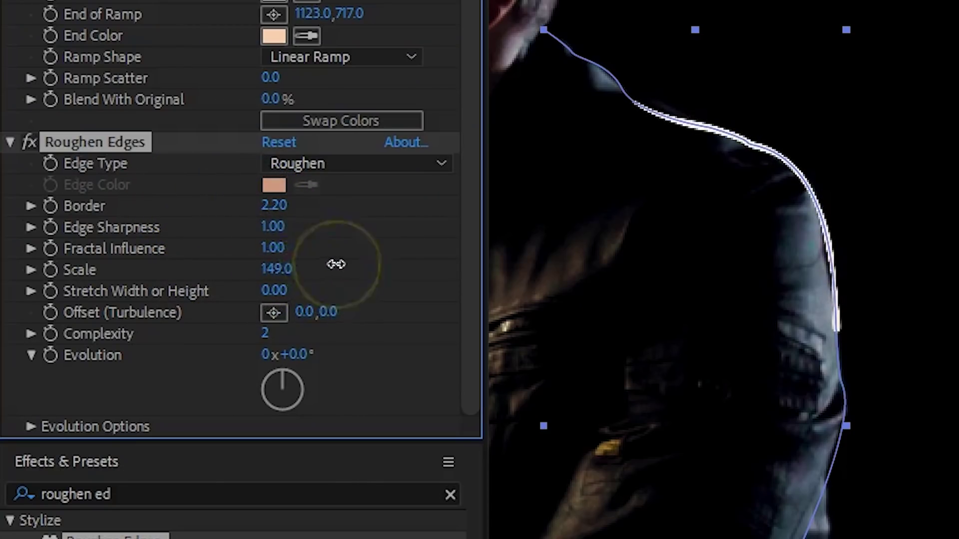
pyautogui.moveTo(273, 226); pyautogui.dragTo(208, 238)
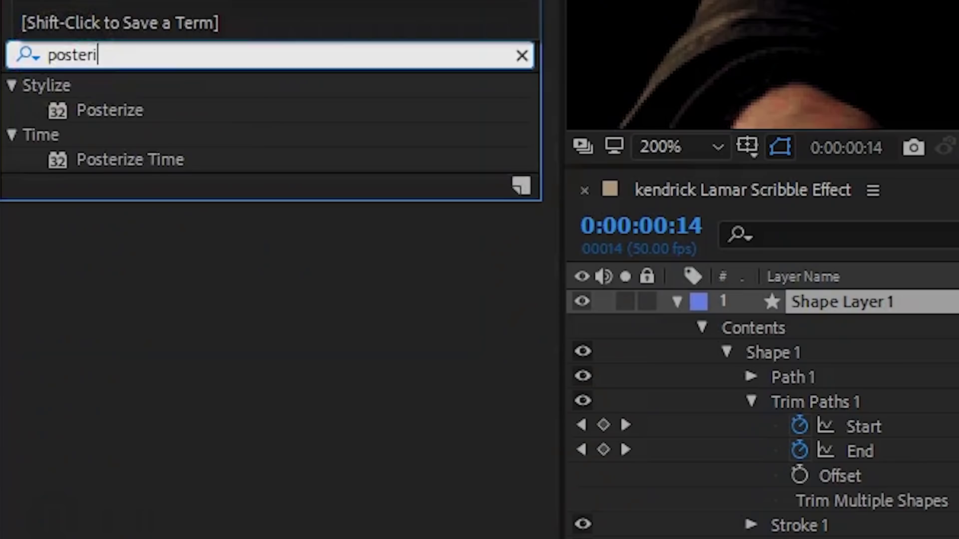
pyautogui.click(83, 156)
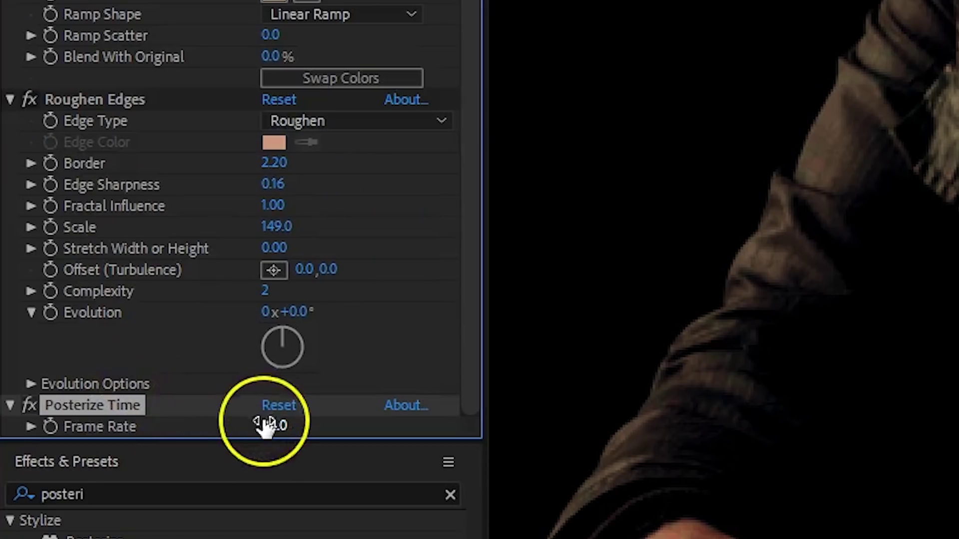
# - Edit Posterize Time's frame rate, set Shape Layer 1 to Screen mode, and duplicate it with Ctrl+D
pyautogui.click(269, 426)
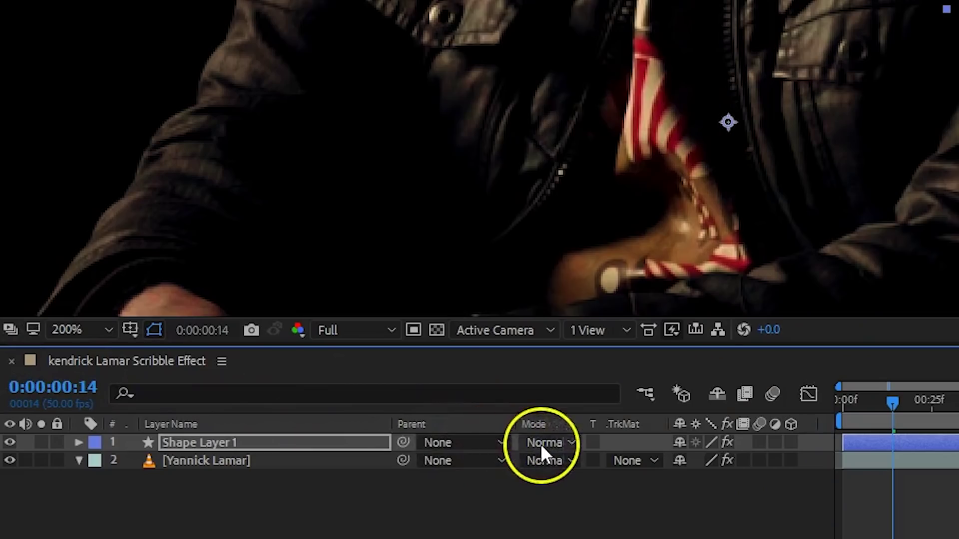
pyautogui.click(543, 443)
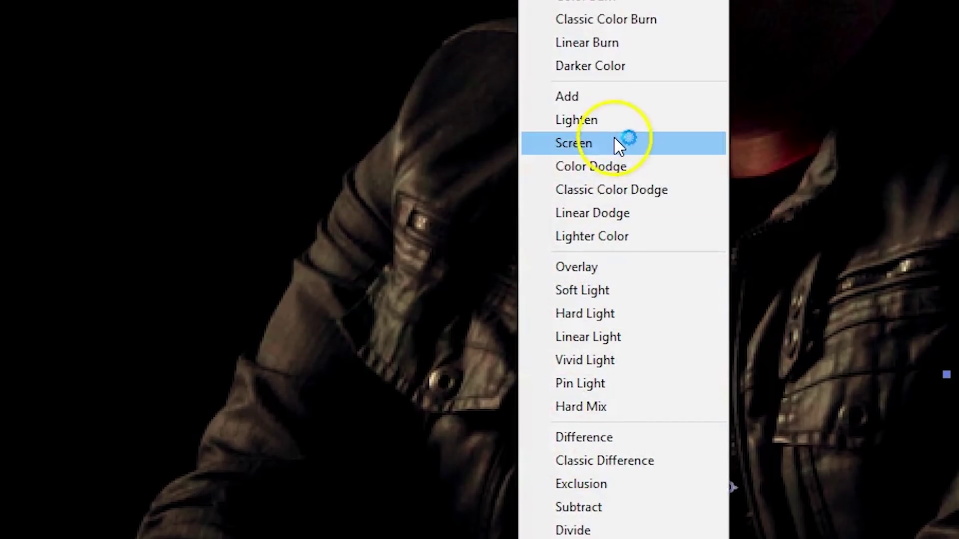
pyautogui.click(619, 145)
pyautogui.click(230, 370)
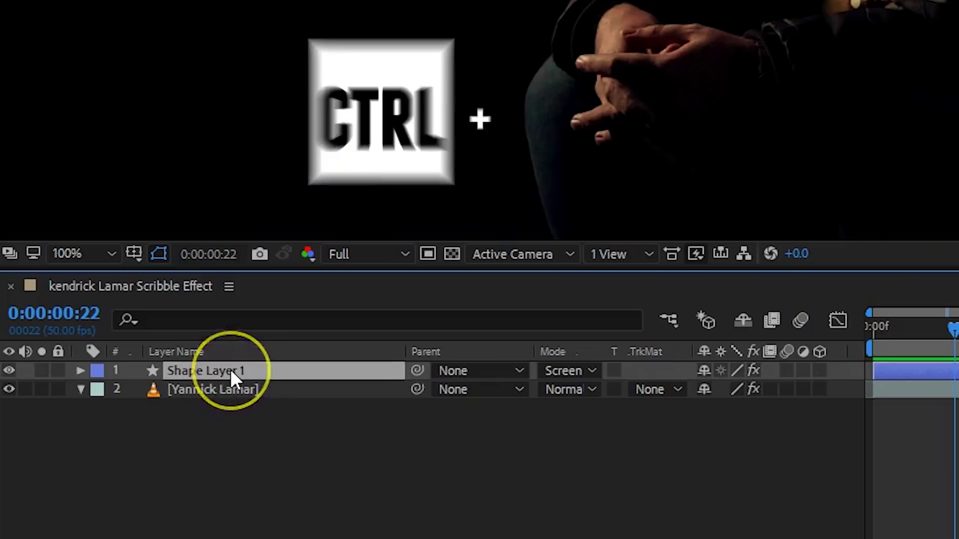
pyautogui.hotkey('ctrl', 'd')
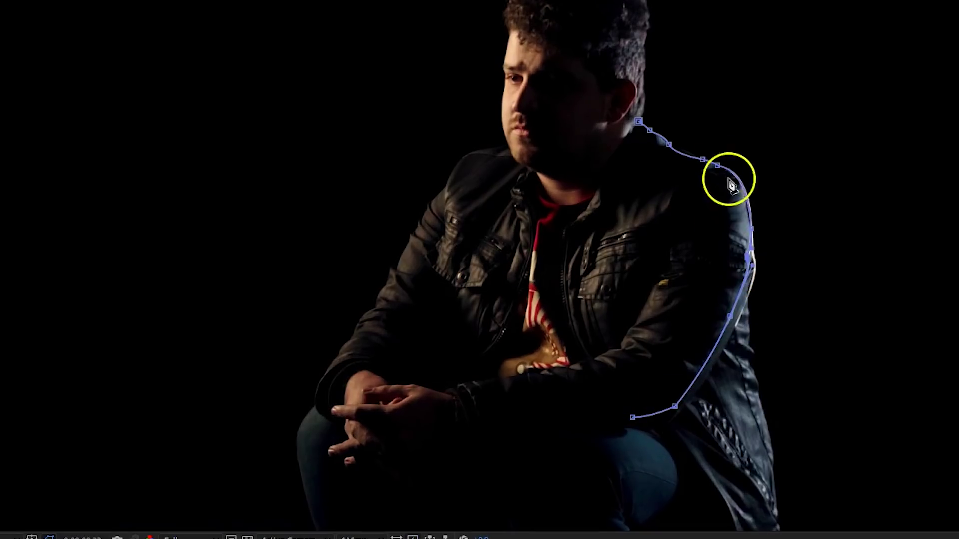
# - Tweak Shape Layer 2's shoulder path, then keyframe Opacity from 70% at frame 8 down to 0% later
pyautogui.moveTo(700, 163); pyautogui.dragTo(673, 147)
pyautogui.press('space')
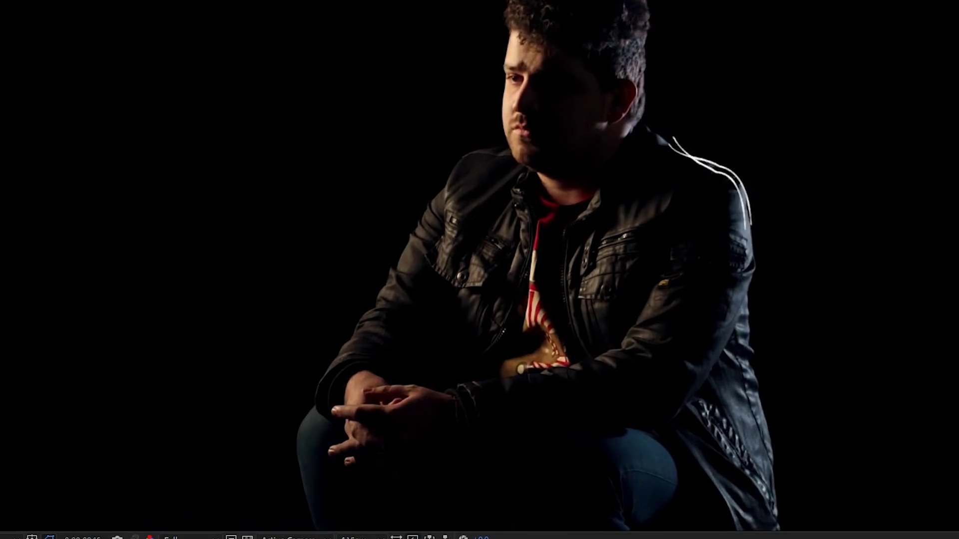
pyautogui.moveTo(744, 267); pyautogui.dragTo(759, 269)
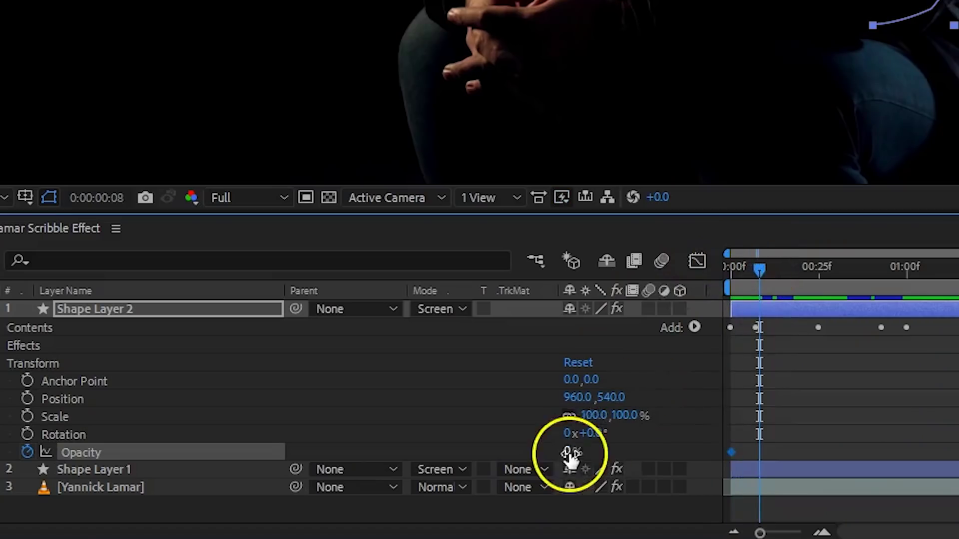
pyautogui.moveTo(569, 452); pyautogui.dragTo(706, 460)
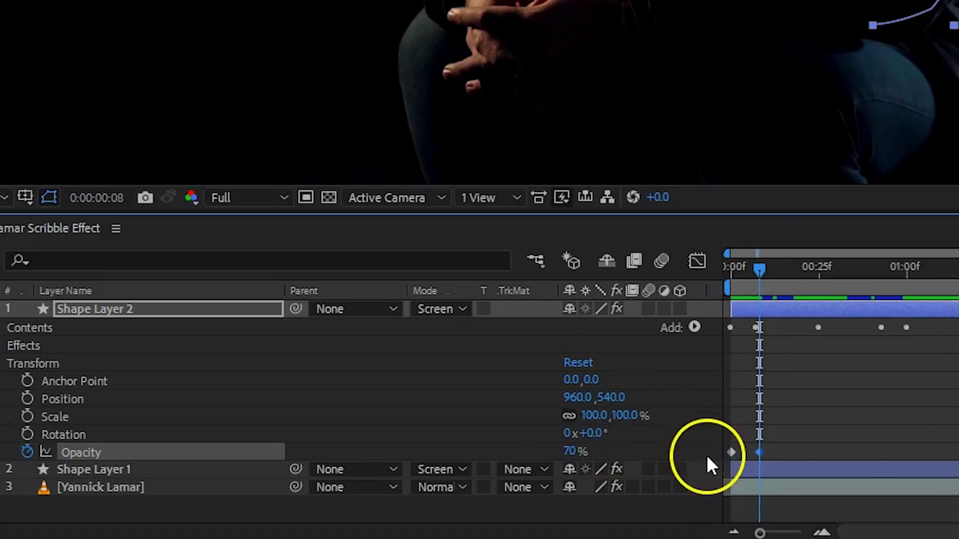
pyautogui.moveTo(775, 268); pyautogui.dragTo(794, 267)
pyautogui.moveTo(569, 452); pyautogui.dragTo(502, 453)
pyautogui.click(832, 268)
pyautogui.moveTo(832, 269); pyautogui.dragTo(879, 270)
pyautogui.click(567, 452)
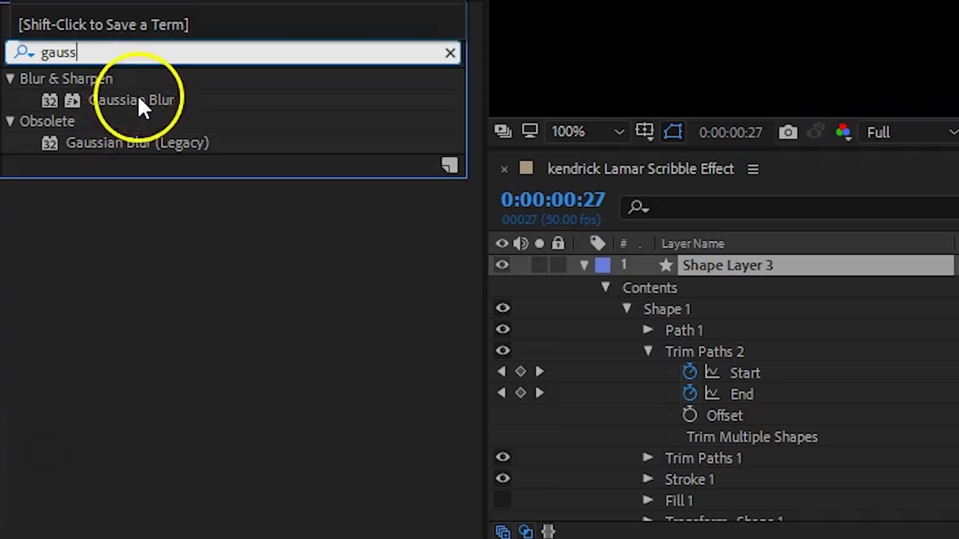
# - Apply Gaussian Blur at Blurriness 80.5 to Shape Layer 3 and set its opacity to 60%
pyautogui.moveTo(139, 103); pyautogui.dragTo(159, 414)
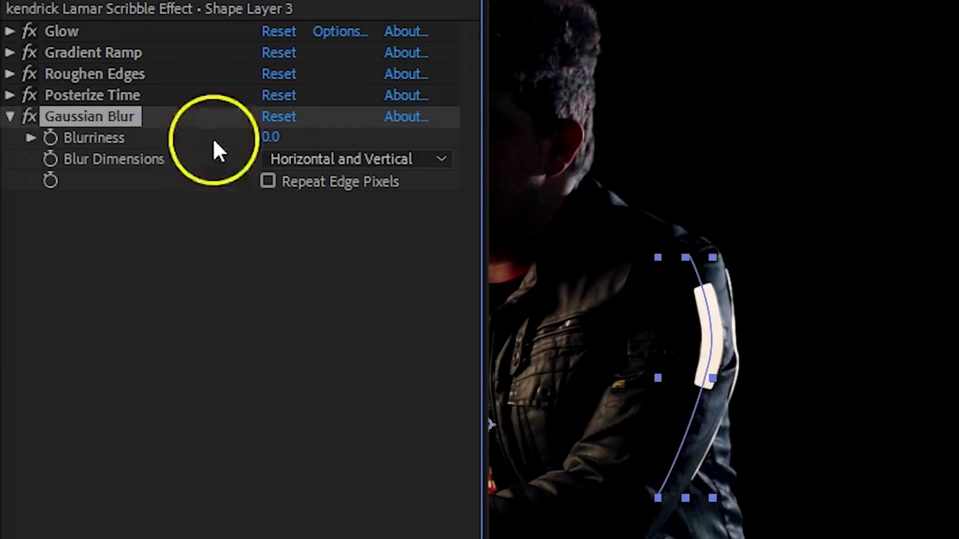
pyautogui.moveTo(271, 138); pyautogui.dragTo(700, 135)
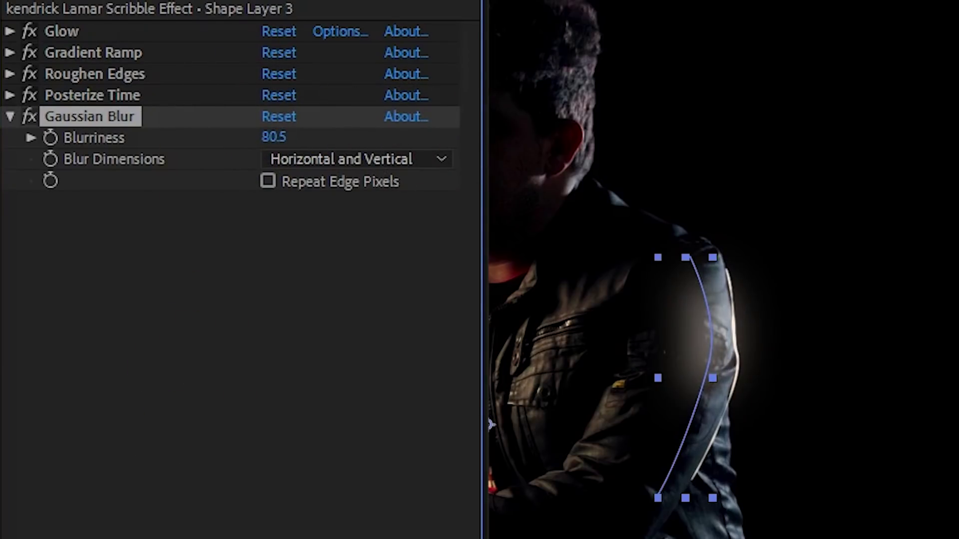
pyautogui.click(109, 375)
pyautogui.click(759, 475)
pyautogui.write('6')
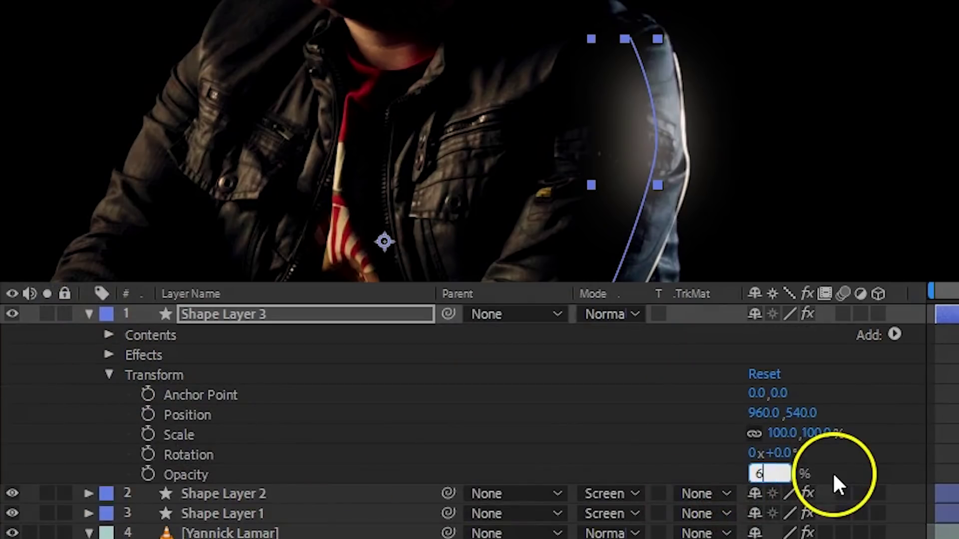
pyautogui.write('0')
pyautogui.press('Return')
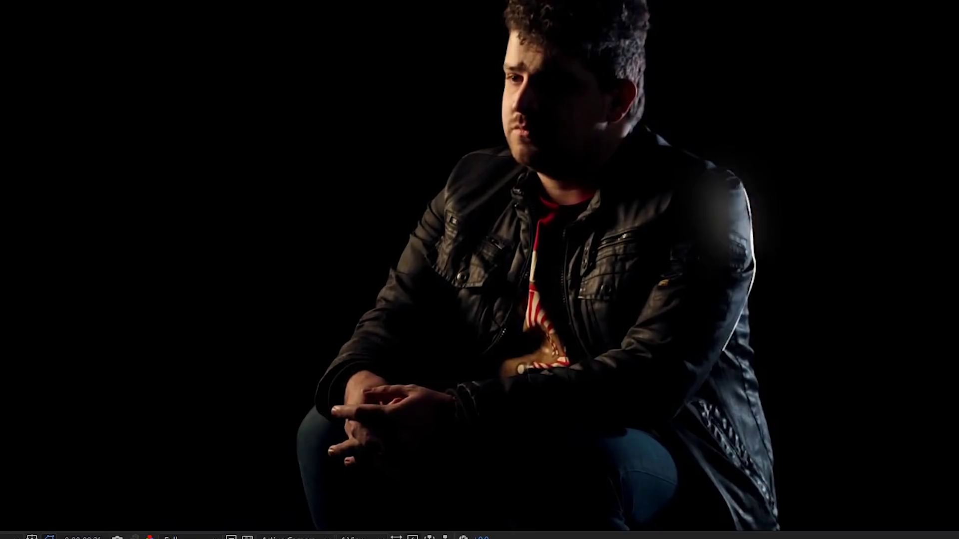